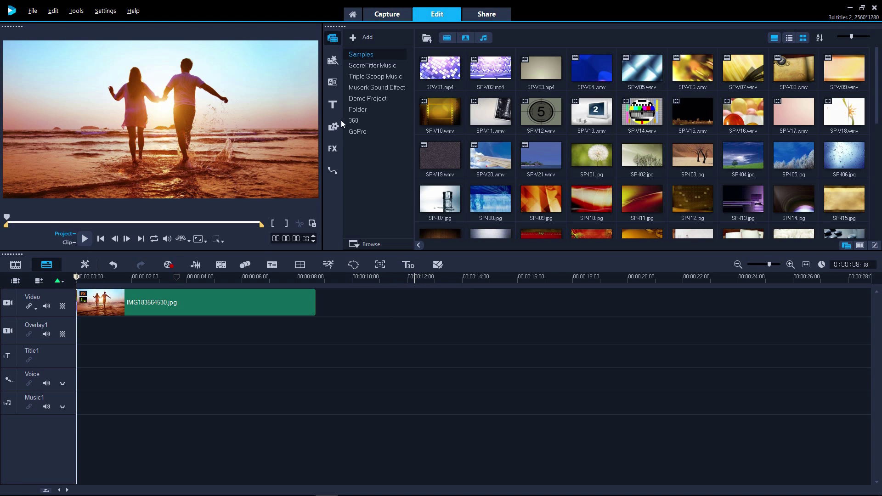
Place the gold 3D Title 2 preset on Overlay1 and open it in the 3D Title Editor.
click(335, 108)
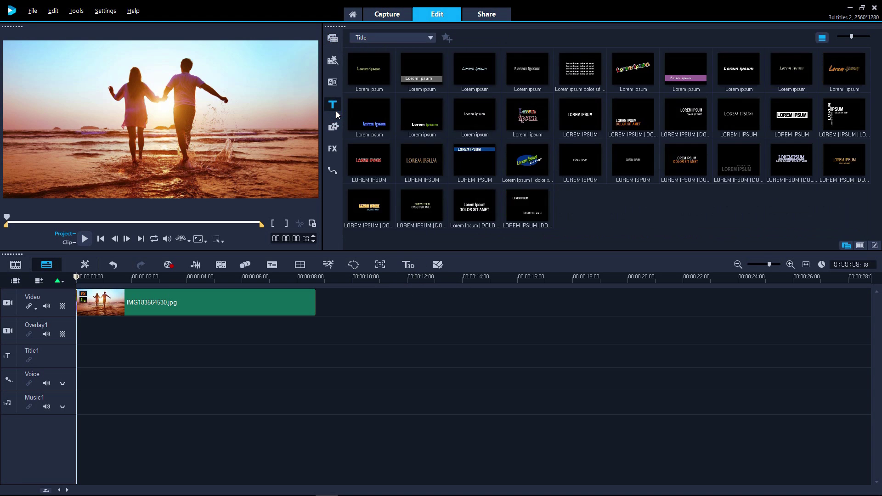
click(372, 37)
click(366, 69)
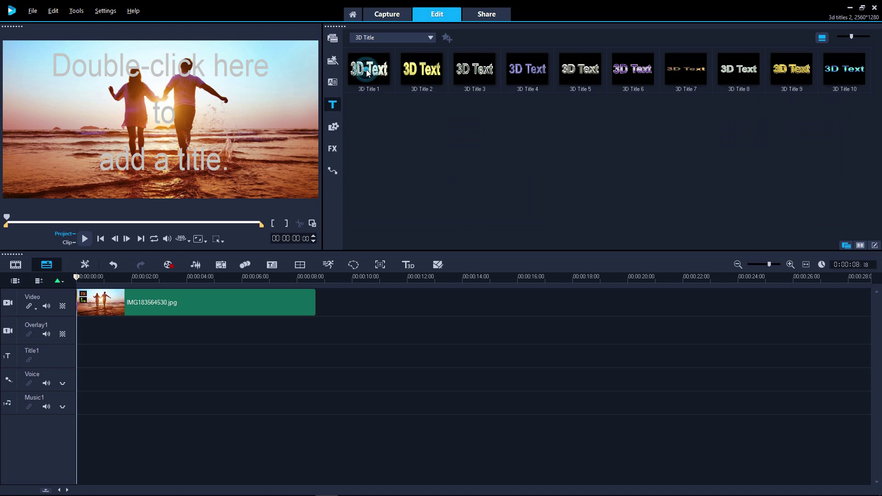
click(421, 70)
drag(420, 72, 130, 330)
click(131, 329)
double_click(131, 330)
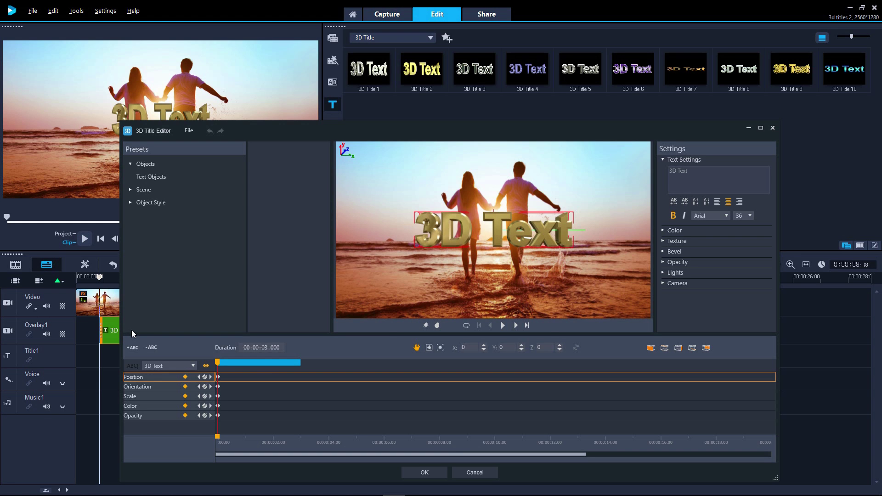
Replace the '3D Text' placeholder with 'Sunset' and set its font to Constantia.
click(697, 174)
text(Sunset)
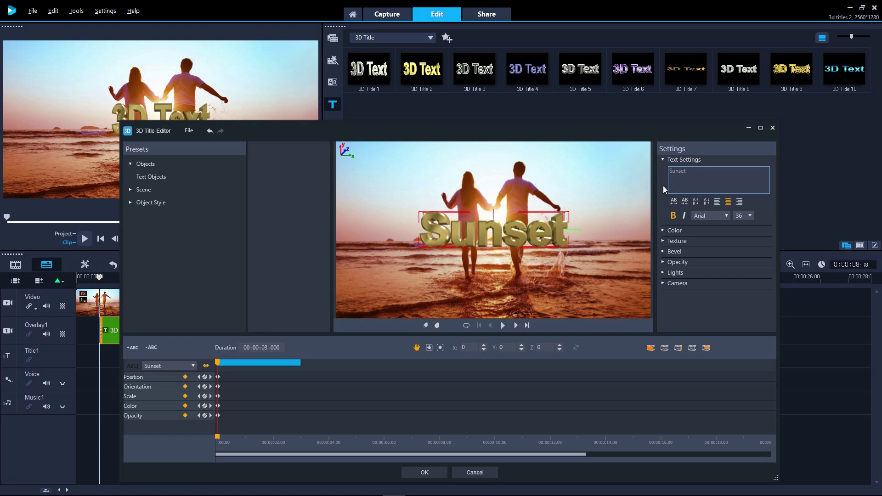
click(716, 219)
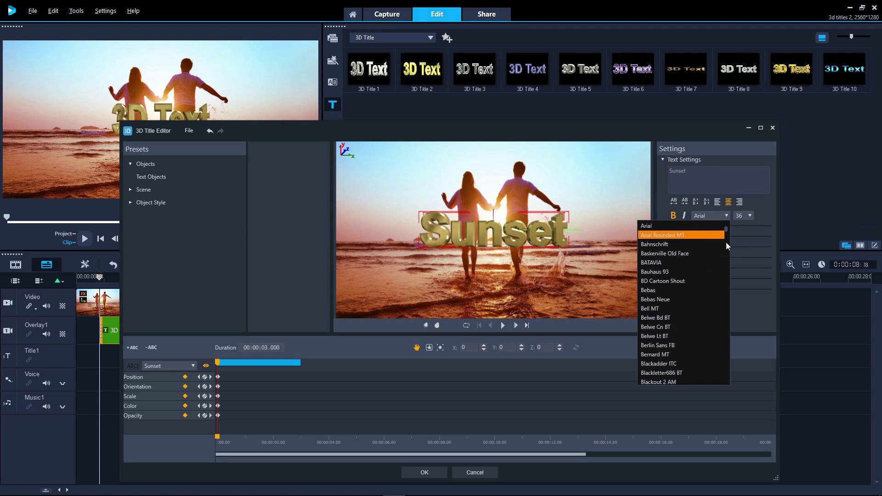
click(729, 253)
scroll(689, 299, down, 3)
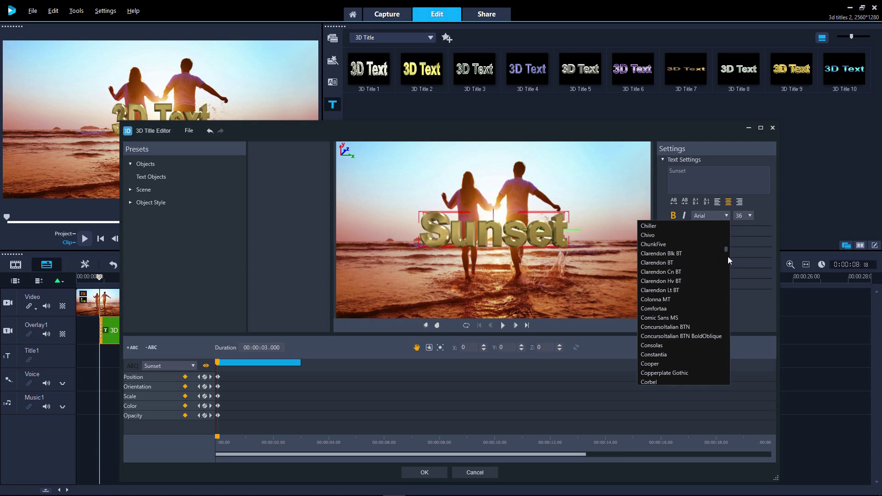
click(661, 355)
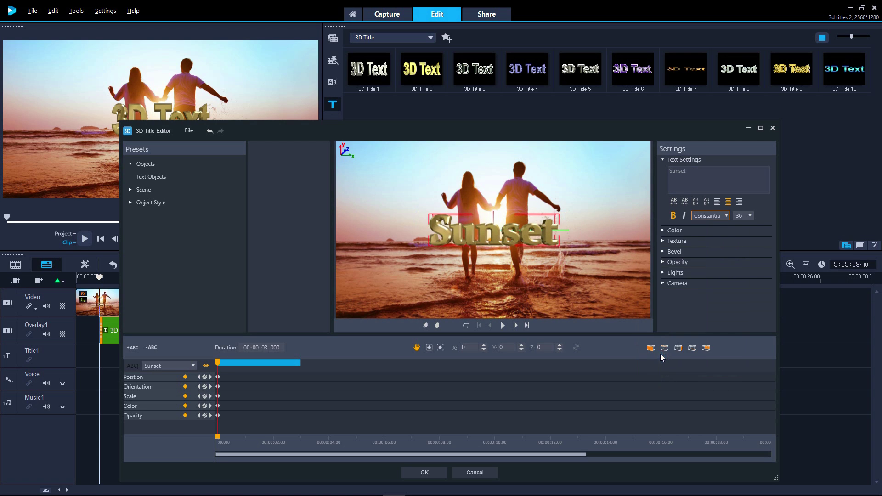
Turn off bold, and give Sunset a darker pink surface colour and a #F56D6D specular colour.
click(673, 216)
click(662, 231)
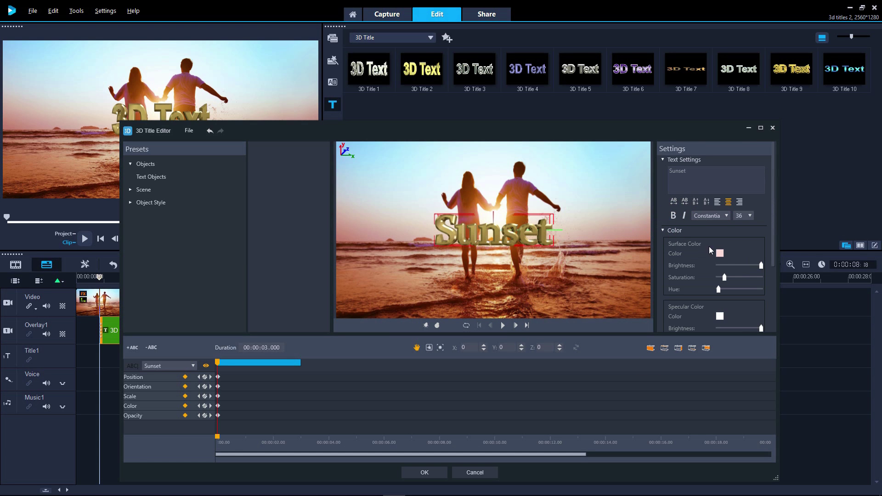
click(720, 253)
click(423, 257)
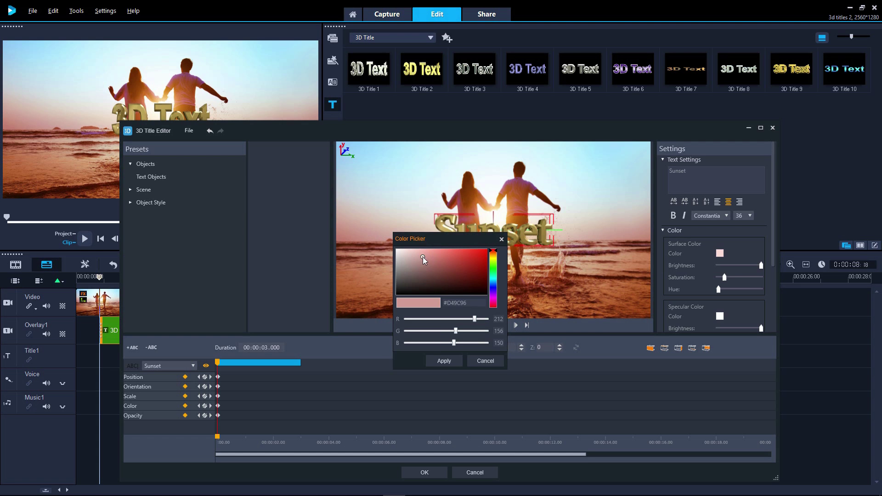
click(440, 359)
click(720, 316)
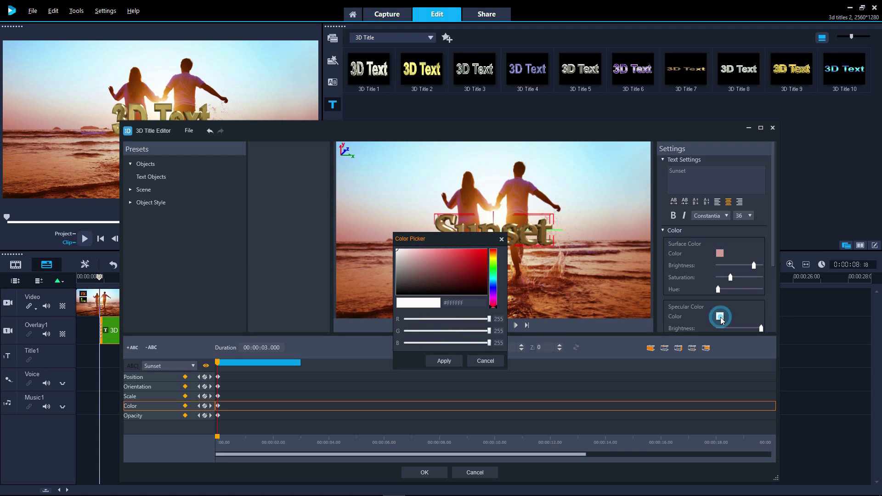
click(447, 250)
click(447, 361)
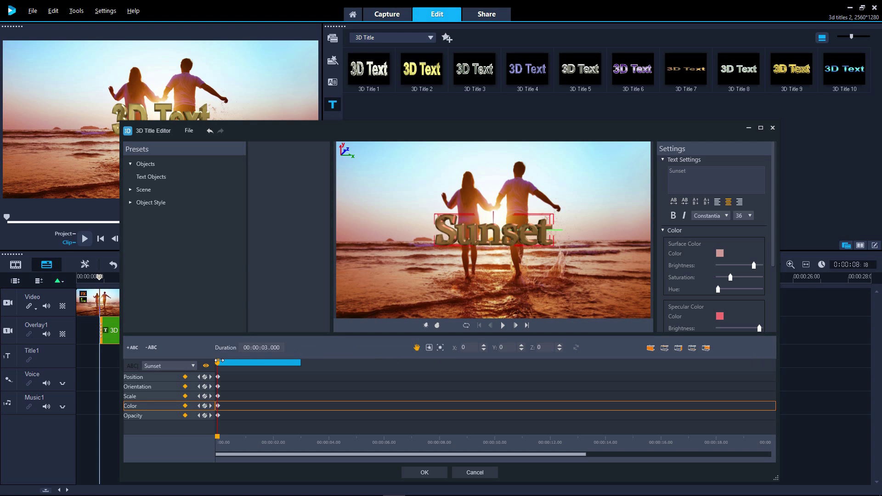
Keyframe Sunset's position to slide in from off-screen top-left to X -350, Y -27 at about one second.
drag(217, 363, 283, 361)
click(417, 348)
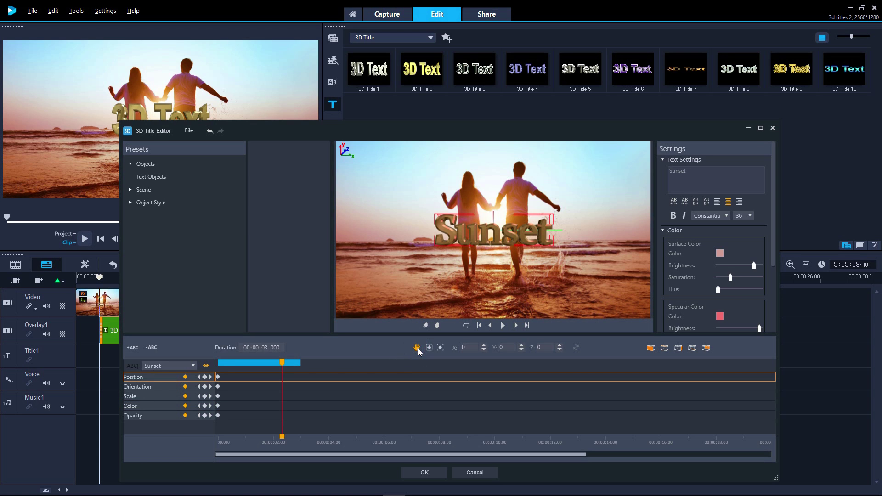
drag(480, 238, 320, 252)
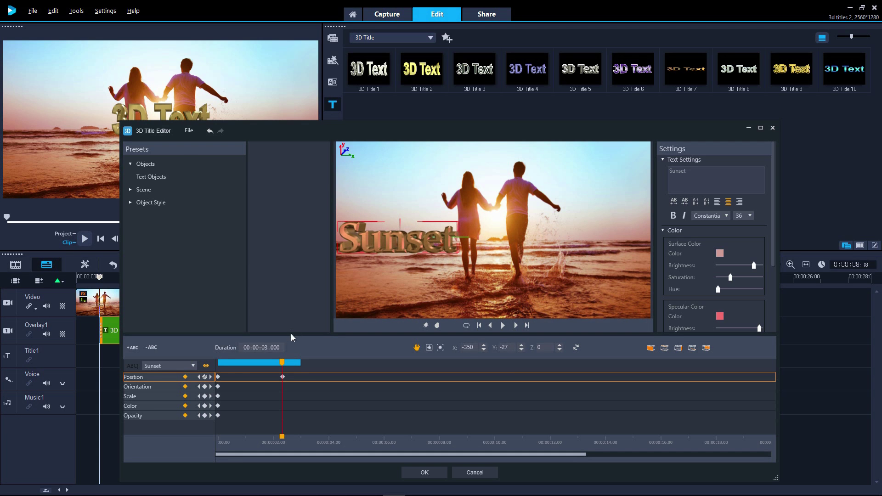
drag(283, 362, 216, 363)
drag(473, 235, 289, 61)
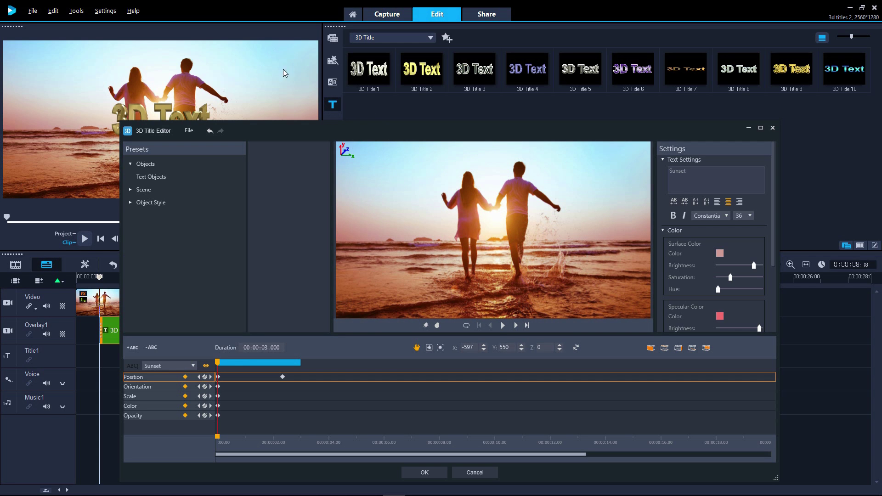
click(502, 325)
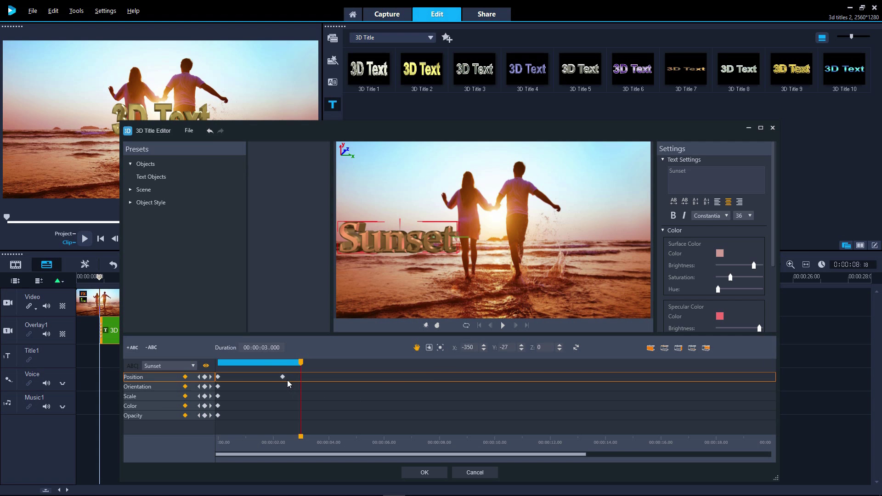
mouse_move(274, 376)
mouse_down()
mouse_move(299, 378)
mouse_move(265, 378)
mouse_move(280, 378)
mouse_up()
click(273, 362)
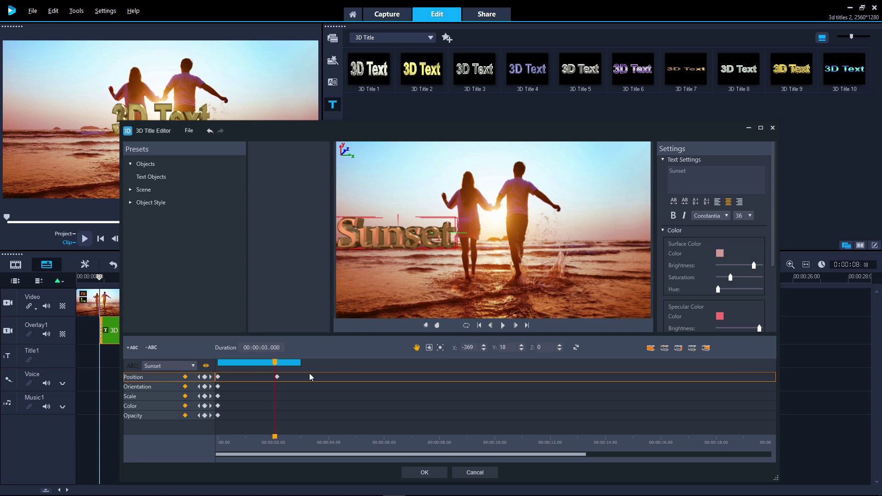
Add orientation keyframes tilting Sunset to X -15, Y -71 at the start, straight where it settles.
click(429, 347)
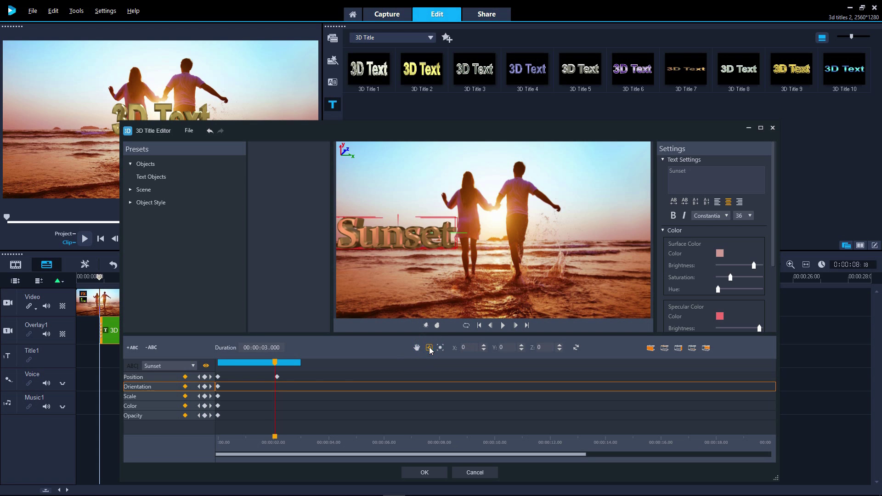
click(210, 377)
click(204, 386)
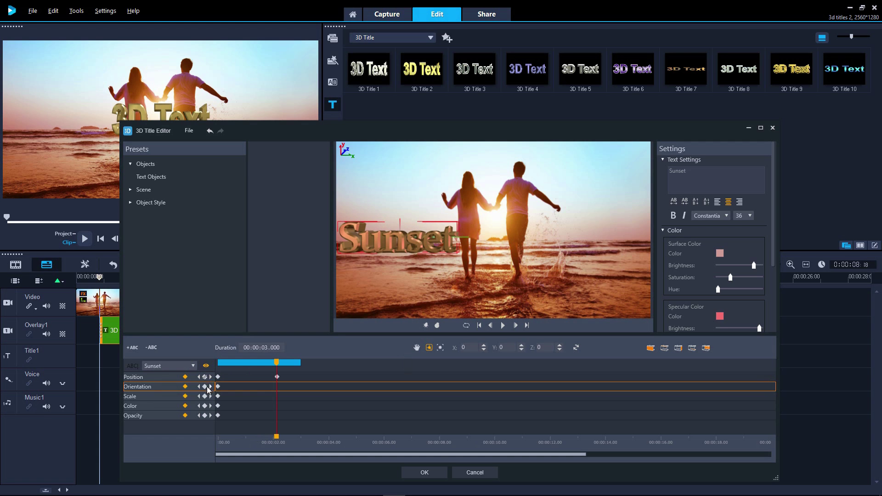
click(252, 365)
drag(360, 181, 391, 189)
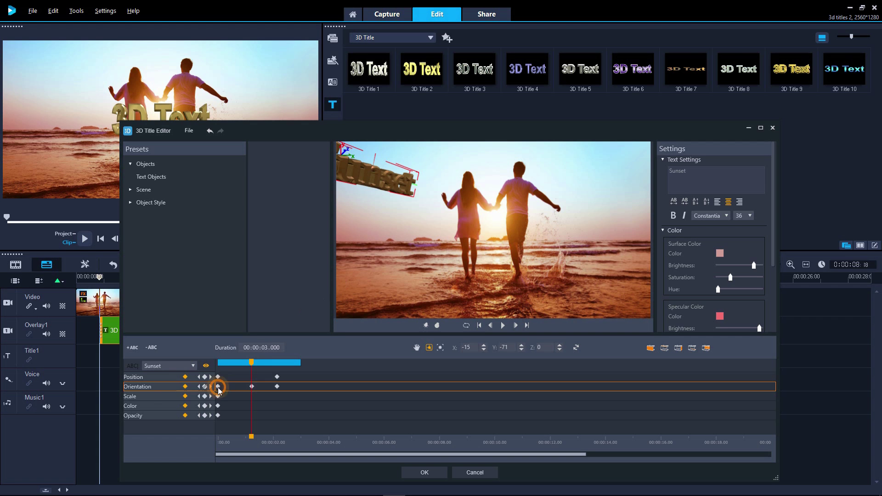
drag(252, 386, 218, 387)
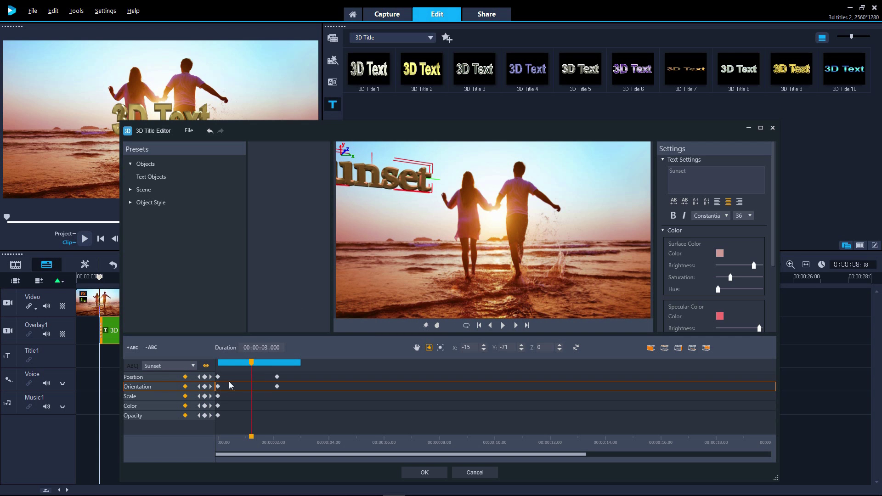
drag(251, 362, 274, 378)
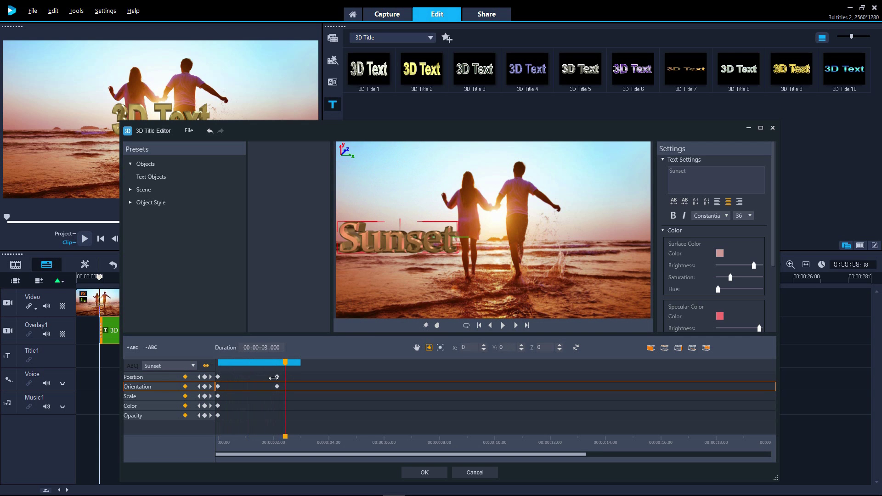
click(439, 348)
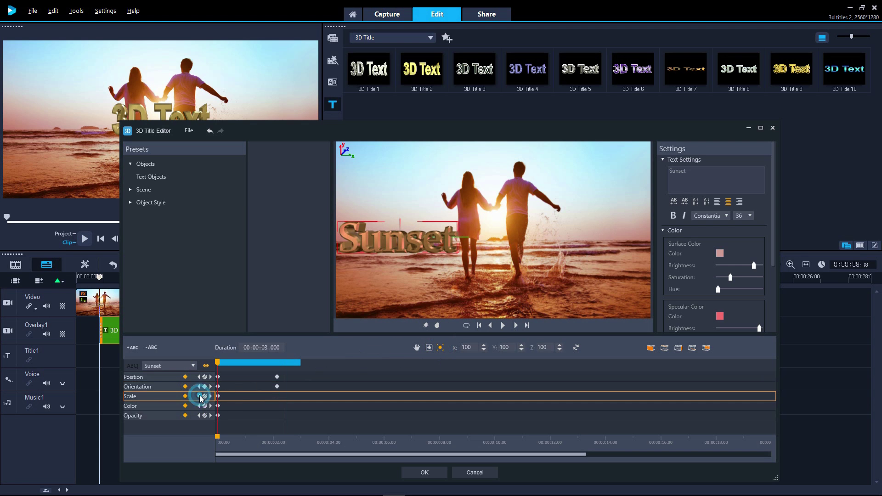
Add a 100% scale keyframe where Sunset settles, deleting the trial intermediate scale keyframe.
click(198, 396)
click(210, 396)
click(205, 396)
drag(276, 361, 260, 362)
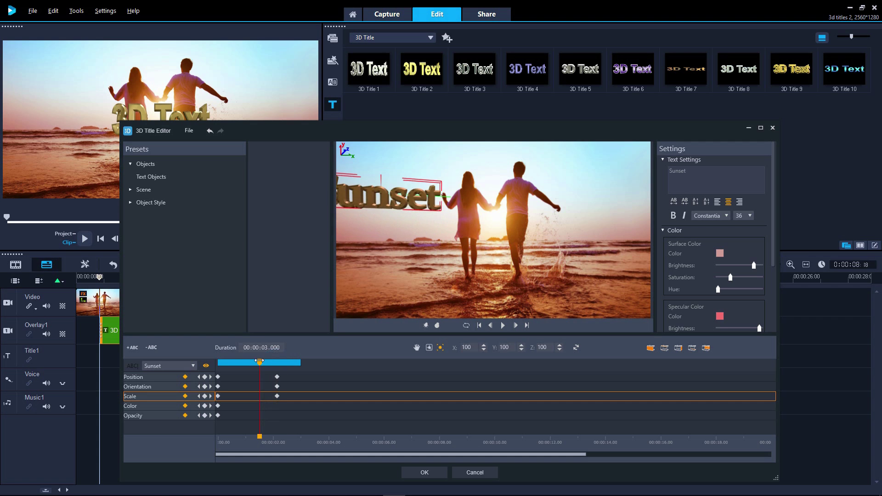
drag(438, 208, 420, 198)
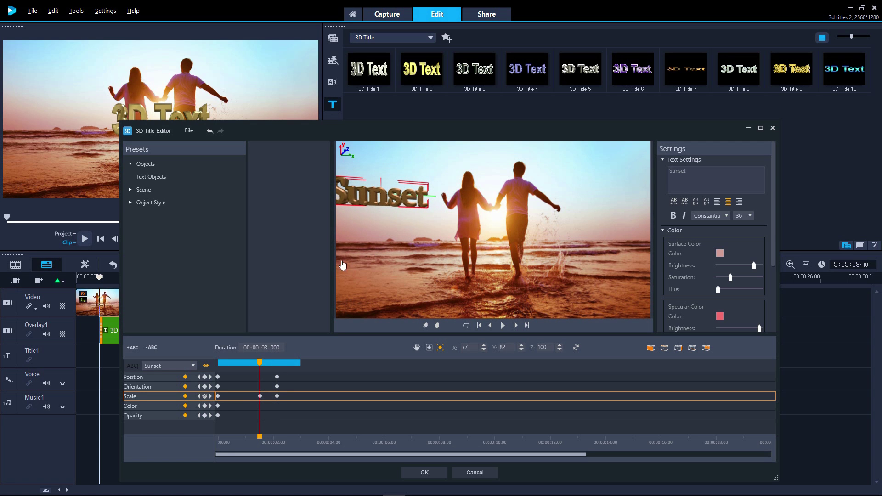
drag(260, 396, 219, 400)
mouse_move(260, 363)
mouse_down()
mouse_move(217, 362)
mouse_move(281, 362)
mouse_up()
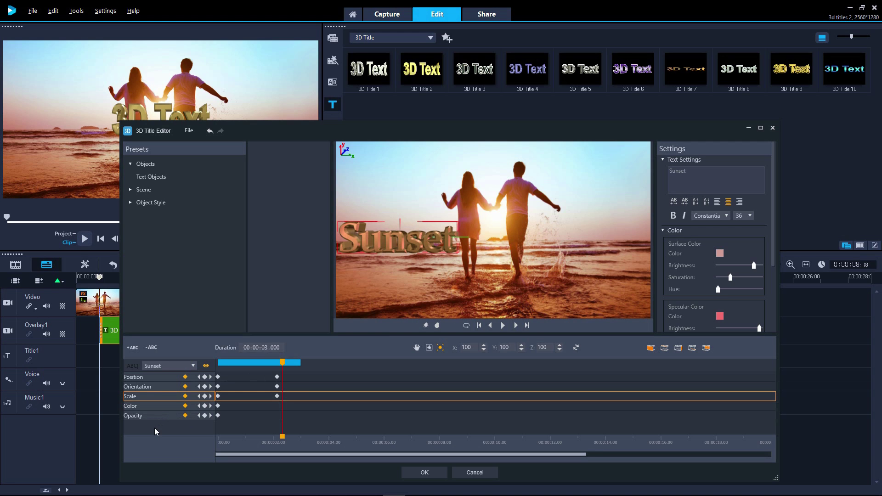
click(130, 190)
Try two Scene Light presets on Sunset, then undo the lighting change.
click(134, 202)
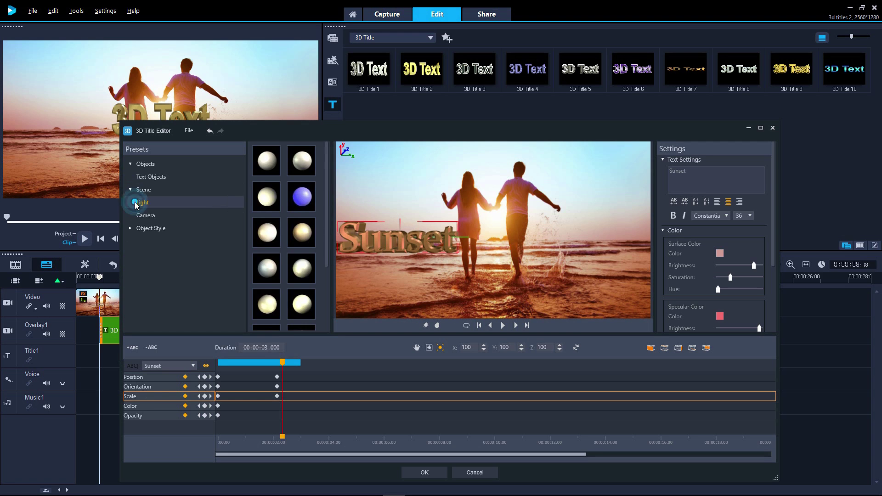
click(266, 162)
click(270, 197)
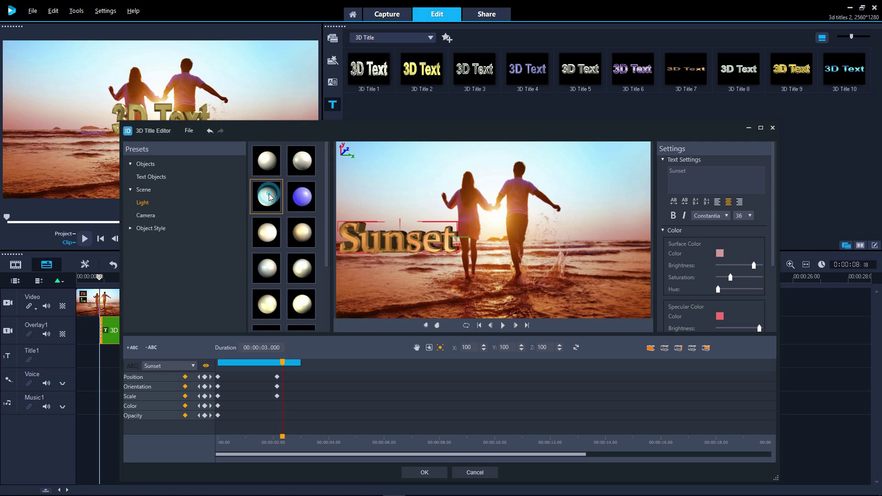
key(ctrl+z)
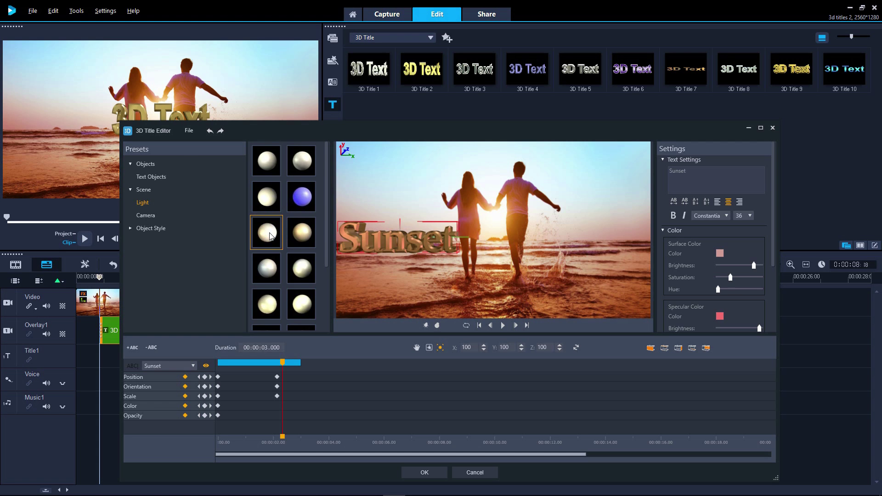
Try several Scene Camera presets on Sunset, keeping the last camera view.
click(153, 217)
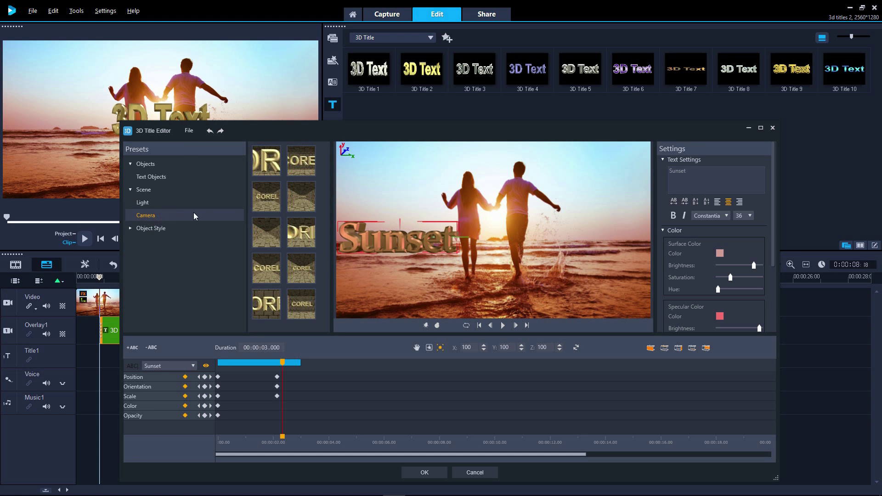
click(260, 207)
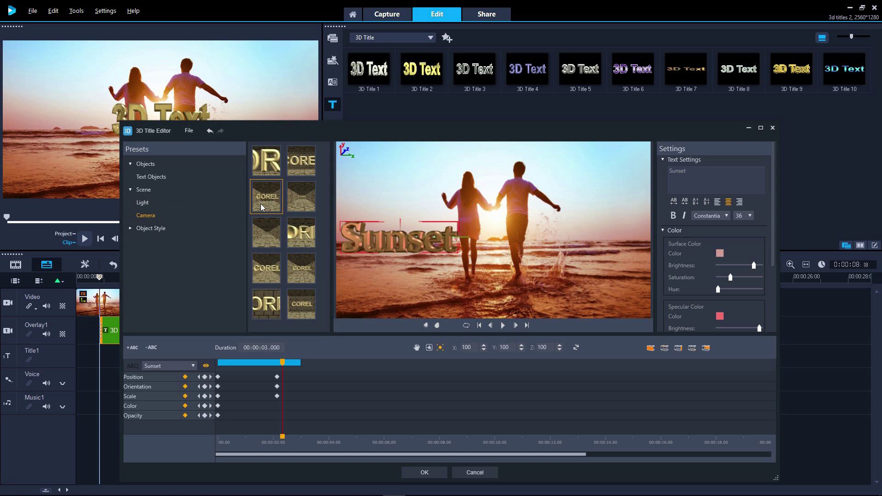
click(267, 268)
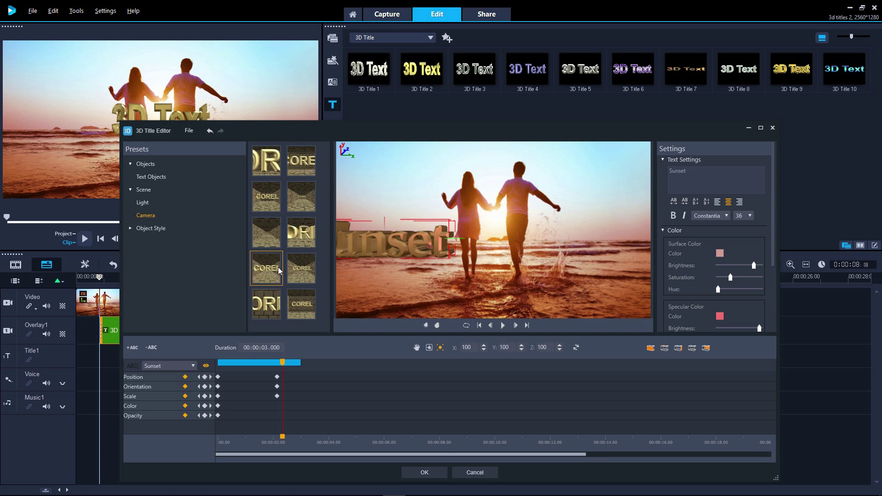
click(286, 269)
Apply General bevel presets from Object Style to Sunset, settling on the third one.
click(131, 228)
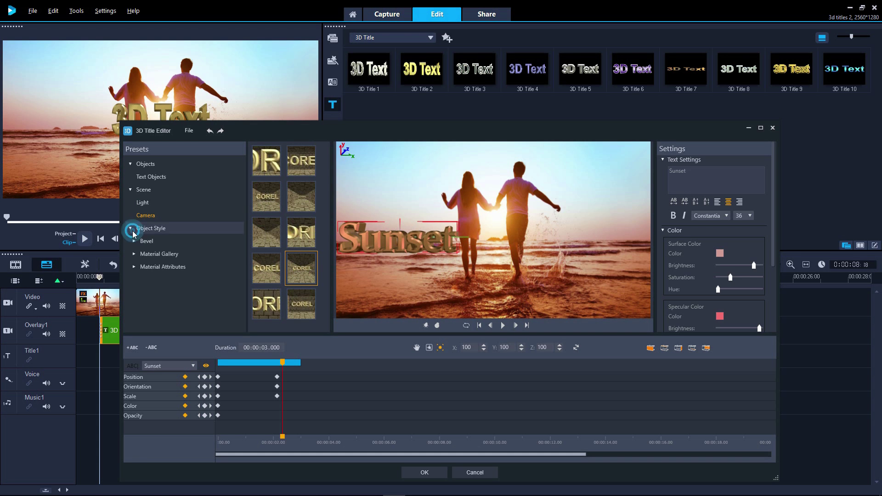
click(134, 241)
click(149, 254)
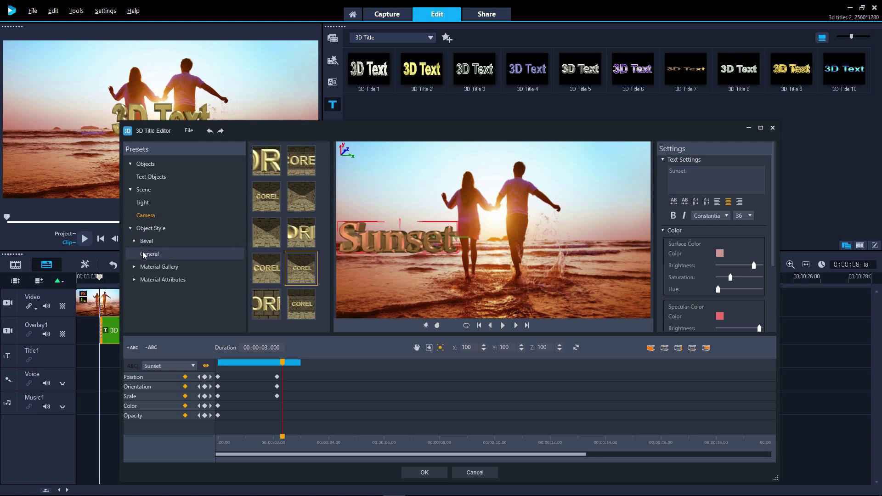
click(306, 236)
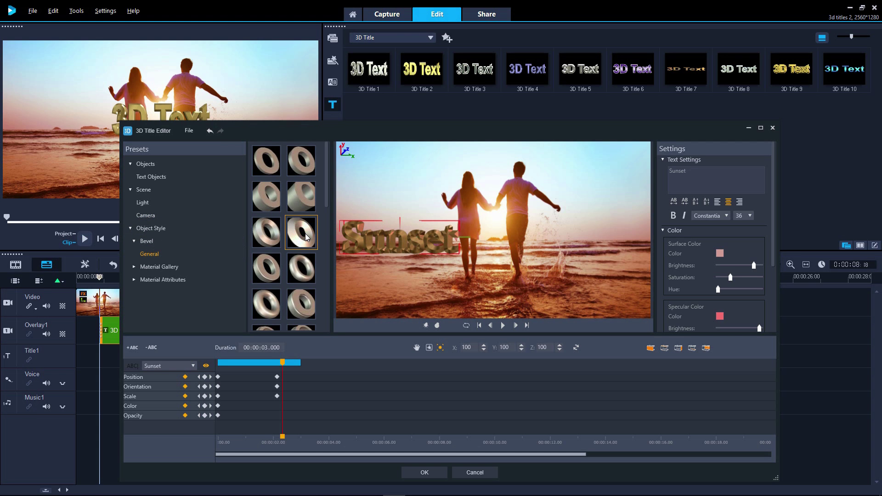
click(302, 268)
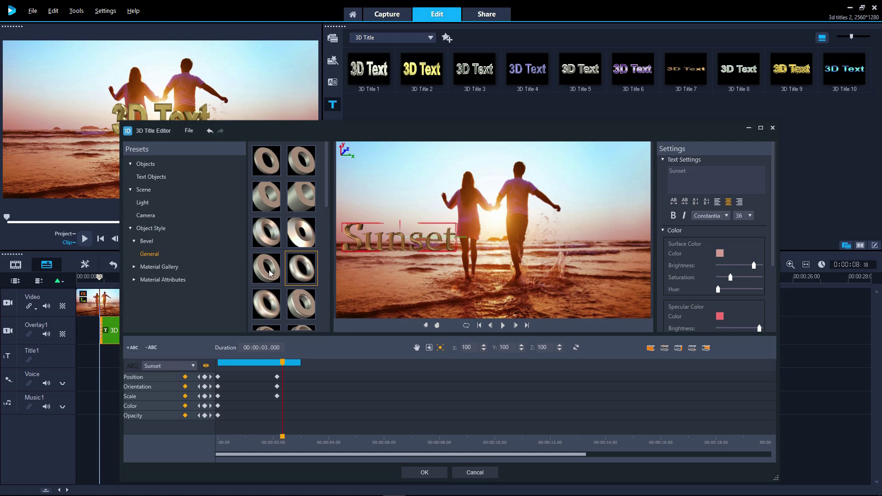
click(269, 299)
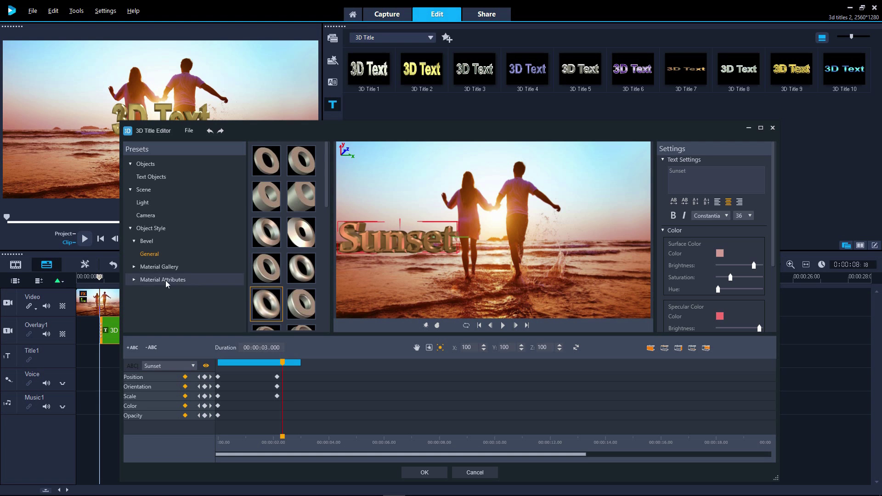
Try wood, blue glass and ceramic materials on Sunset, then undo back to the pink surface.
click(134, 267)
click(149, 280)
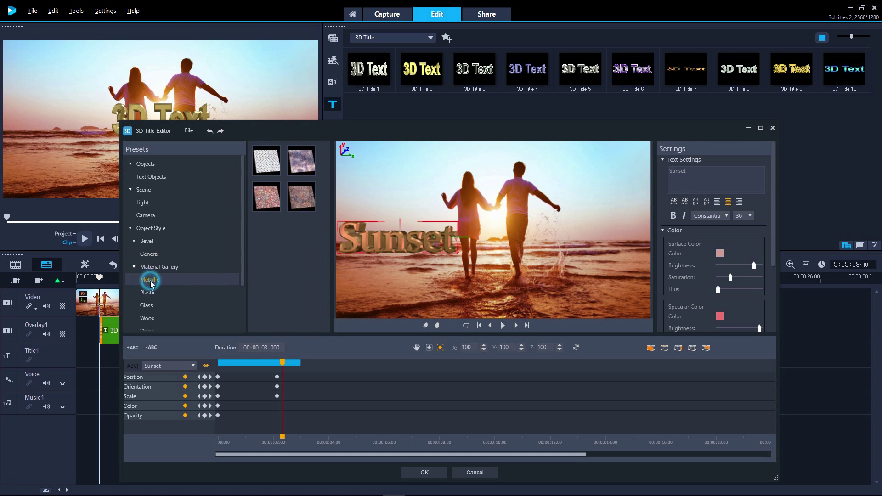
click(147, 318)
click(302, 158)
scroll(180, 255, down, 3)
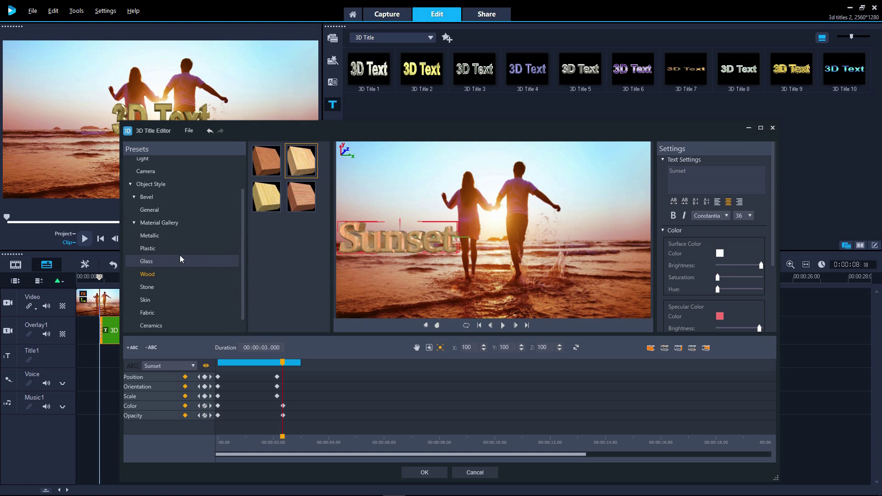
click(157, 248)
click(267, 197)
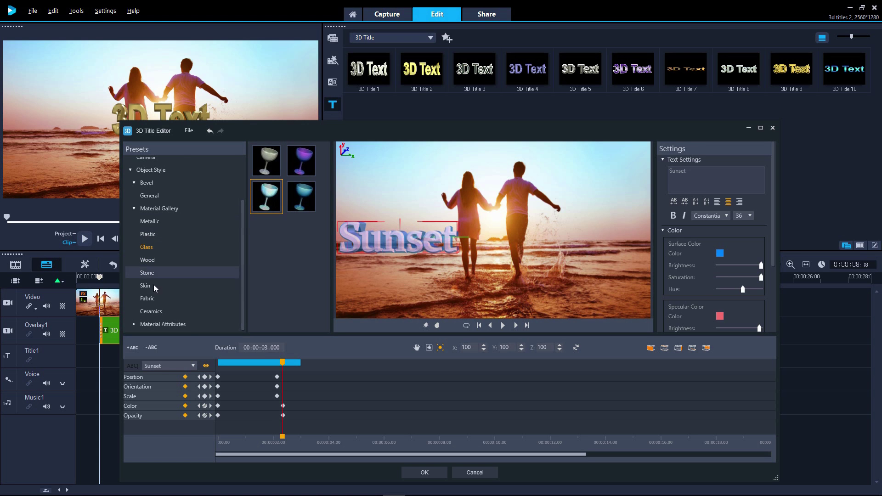
click(148, 310)
click(266, 167)
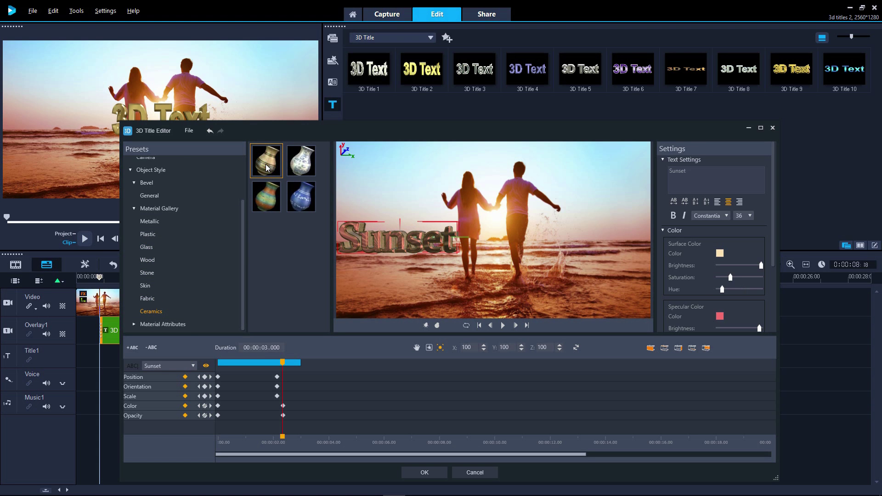
key(ctrl+z)
scroll(243, 169, up, 3)
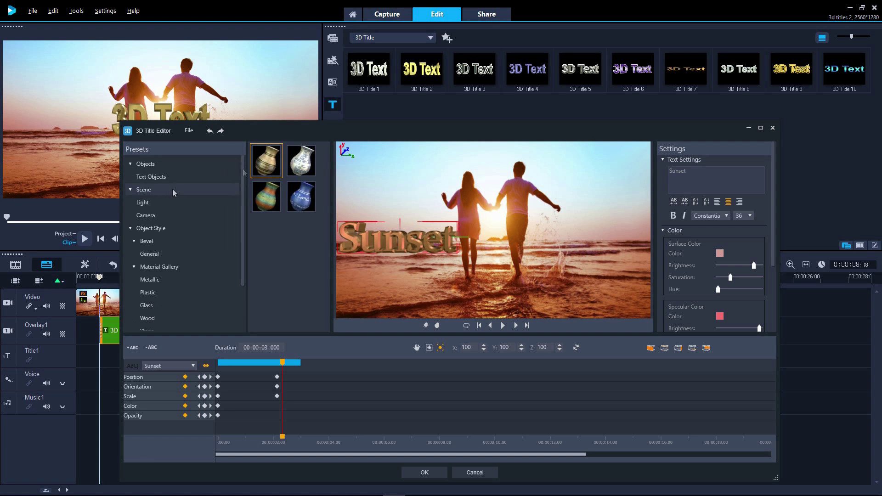
Add a second 3D text object from the Text Objects presets and keep it selected.
click(154, 177)
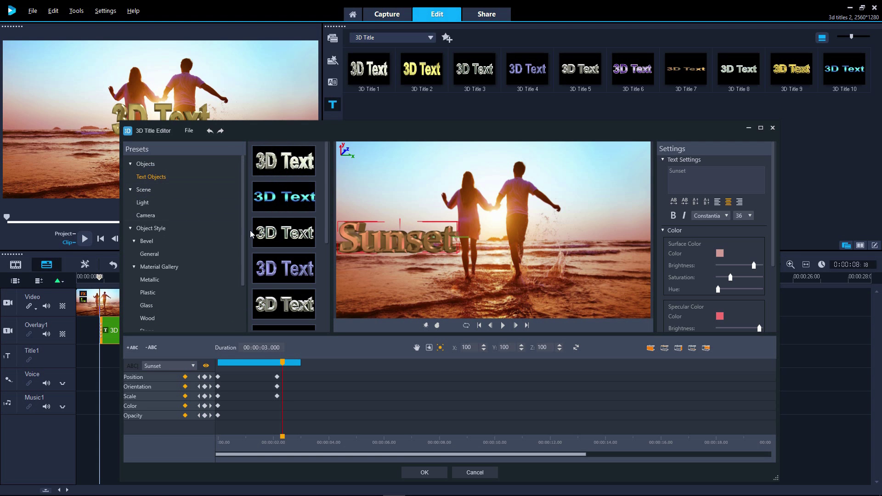
scroll(265, 249, down, 3)
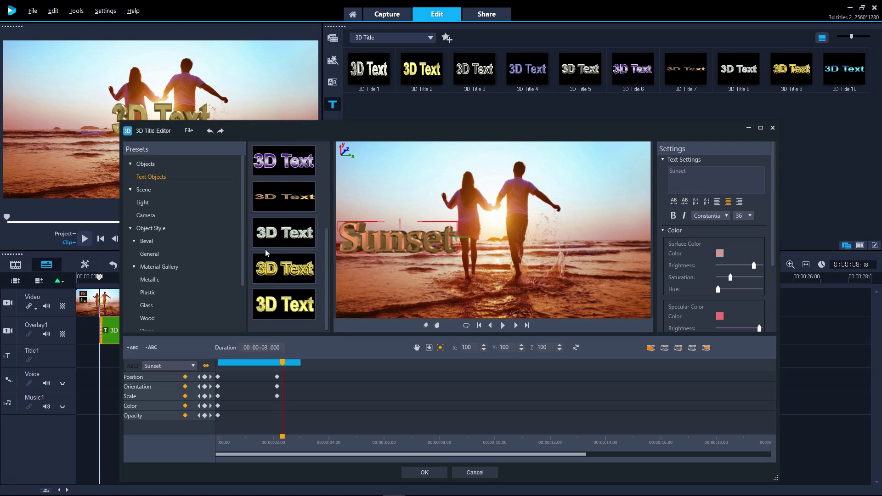
double_click(272, 307)
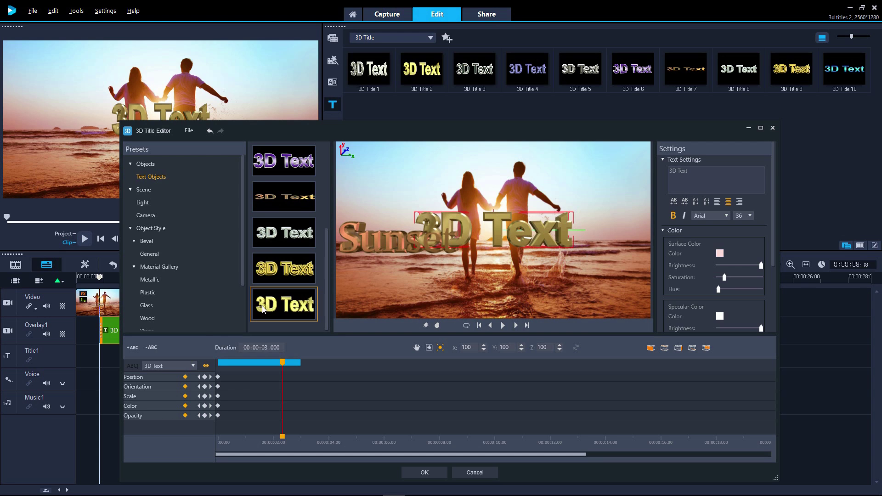
click(193, 367)
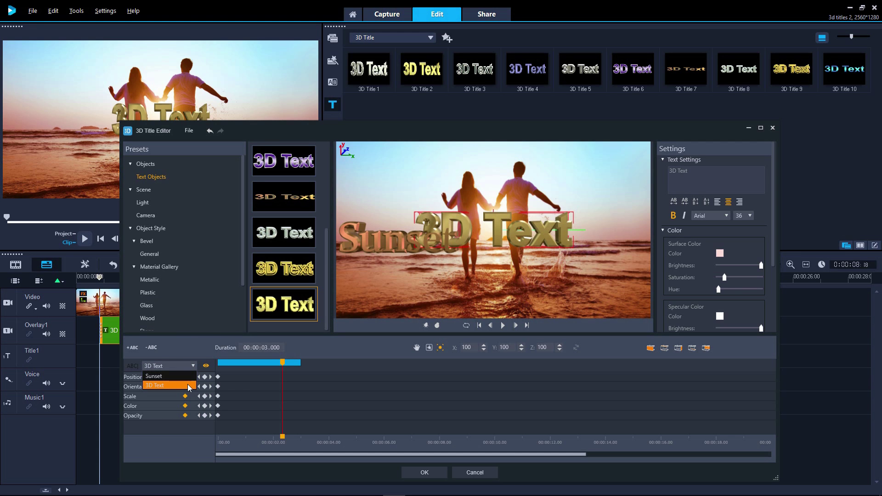
click(188, 386)
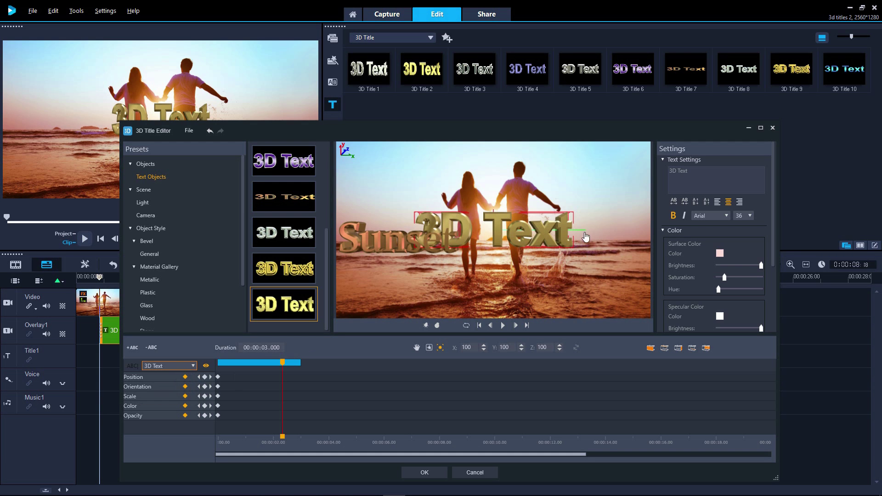
Change the new object's text to 'Beach' in Constantia with a pink surface colour.
triple_click(679, 171)
text(Beach)
click(726, 216)
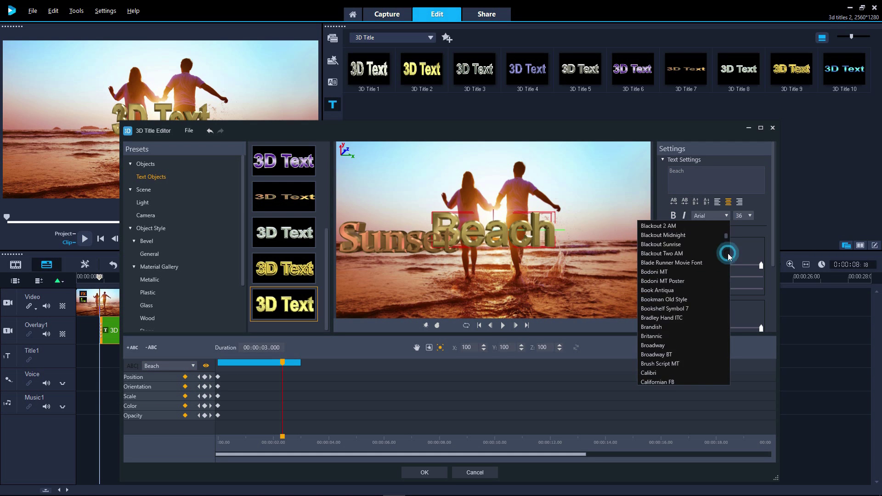
click(724, 252)
click(720, 253)
click(429, 254)
click(444, 361)
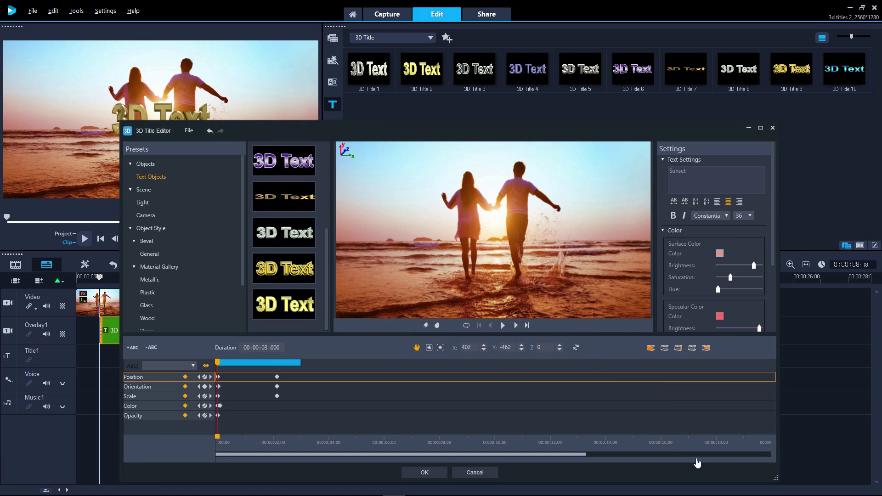
Preview the Sunset and Beach animation, then confirm with OK to close the editor.
click(502, 325)
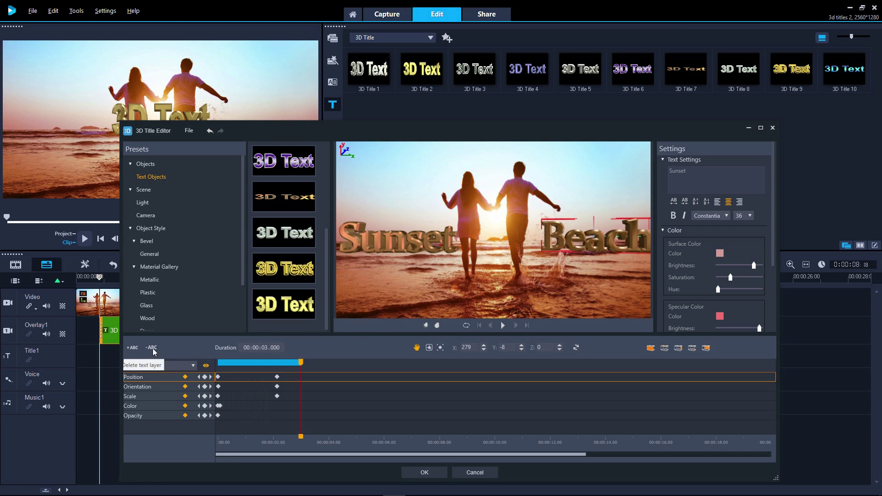
click(423, 473)
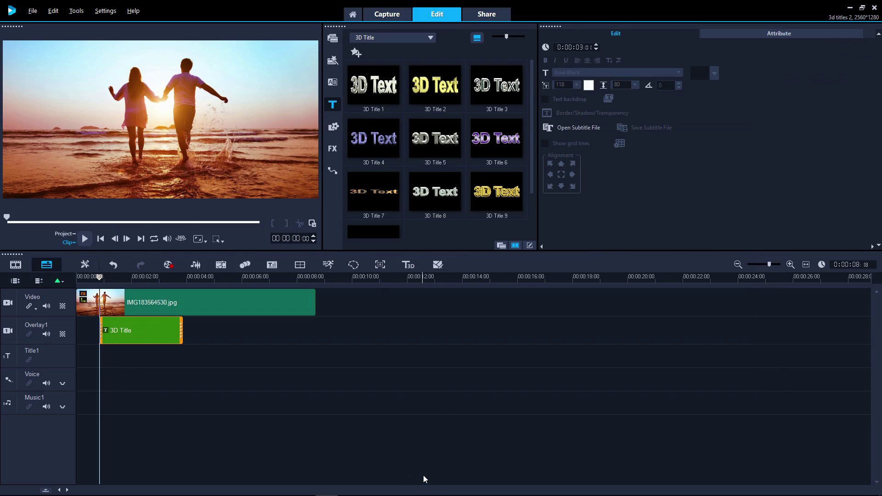